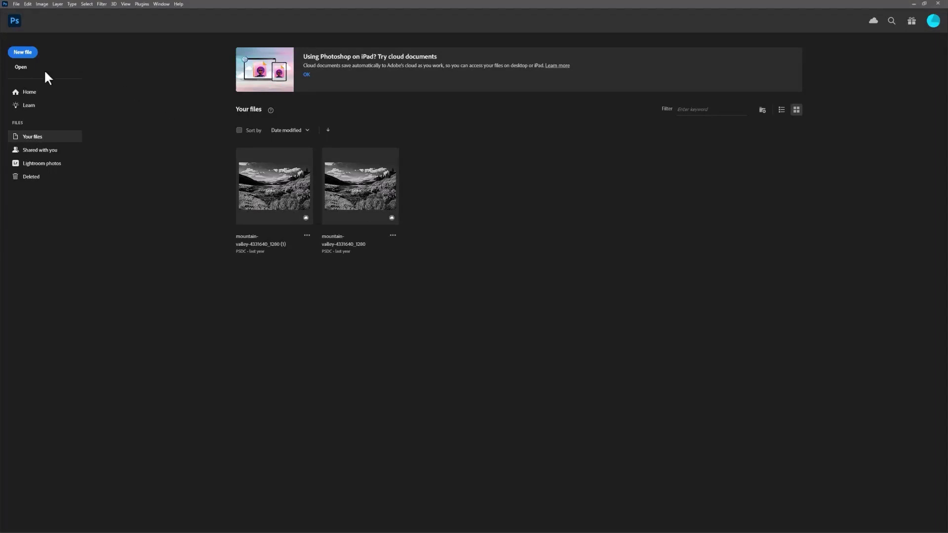
Step: Open the BottleUVW image from the images folder
left_click(20, 66)
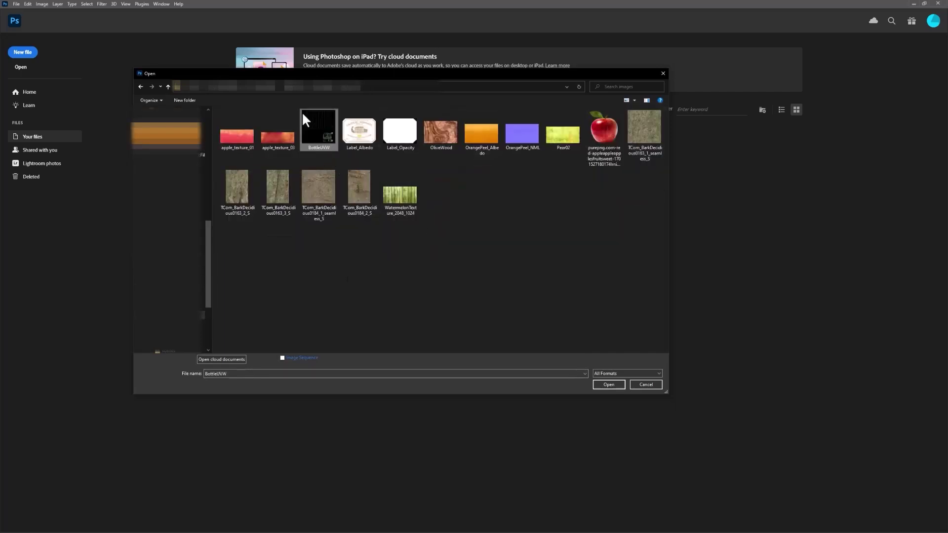
left_click(609, 385)
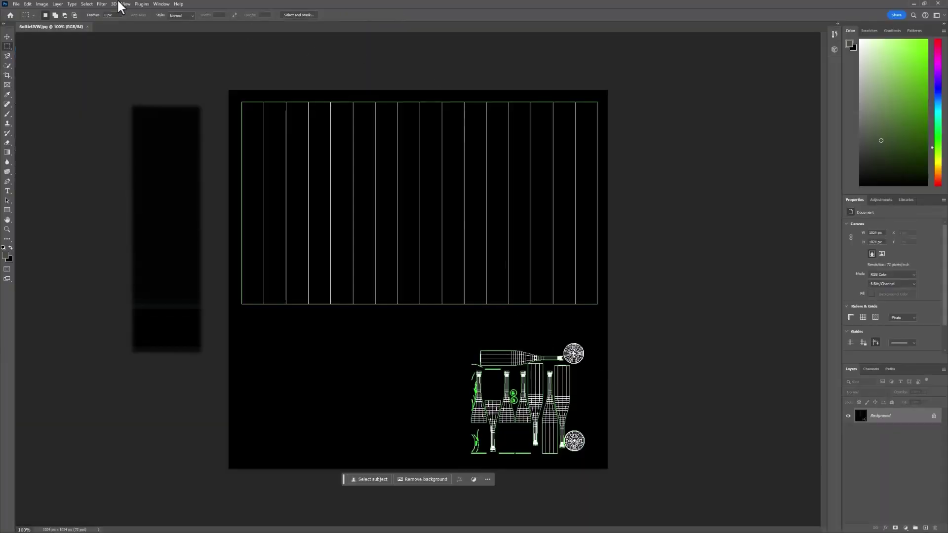
Step: Open the vintage-wine-labels image from the other project's images folder as a second document
left_click(17, 4)
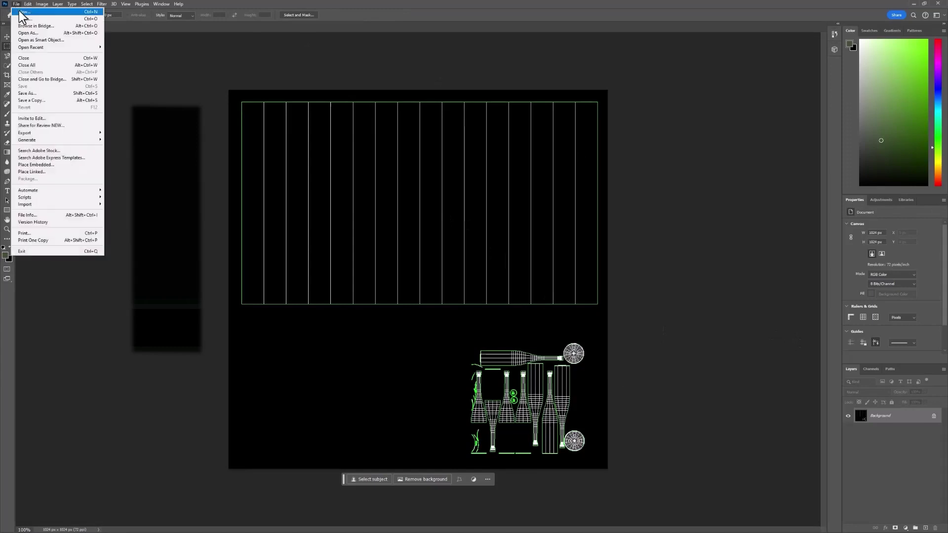
left_click(25, 19)
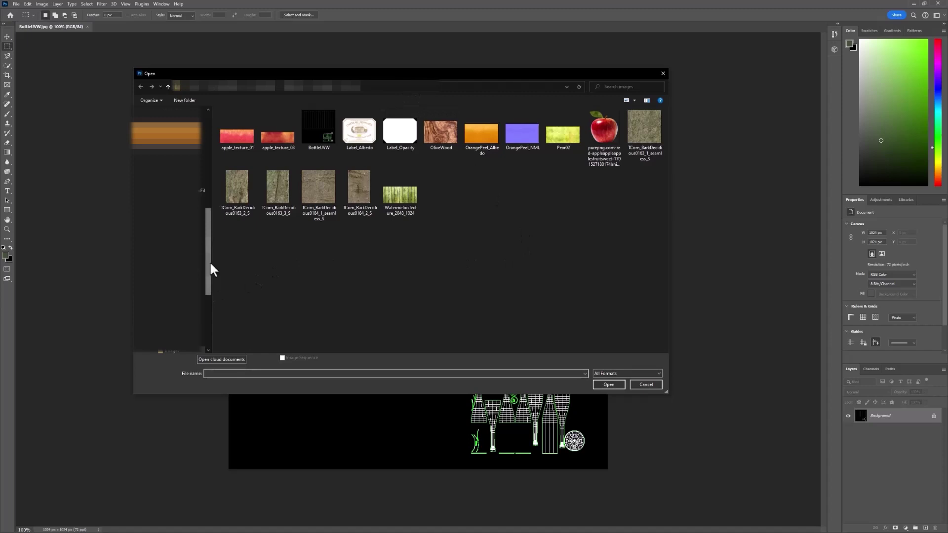
left_click(153, 226)
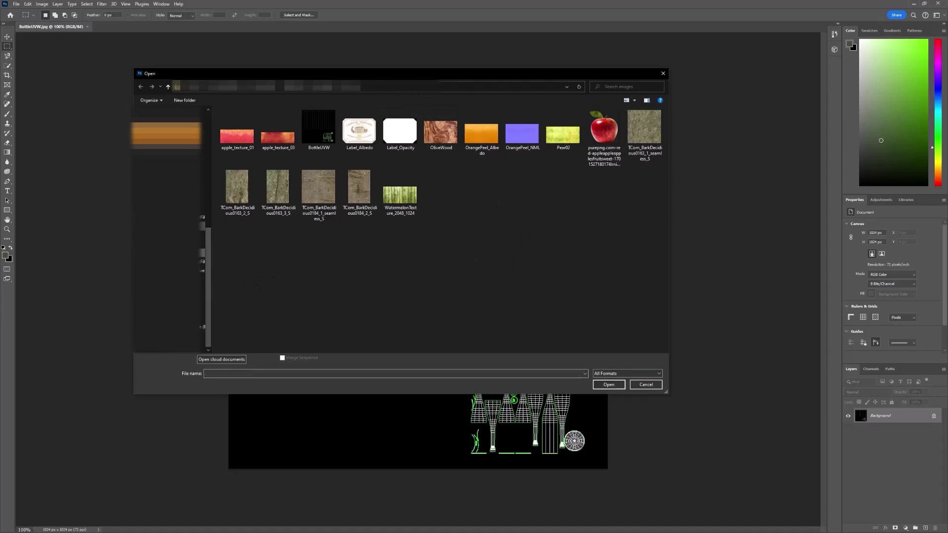
left_click(173, 306)
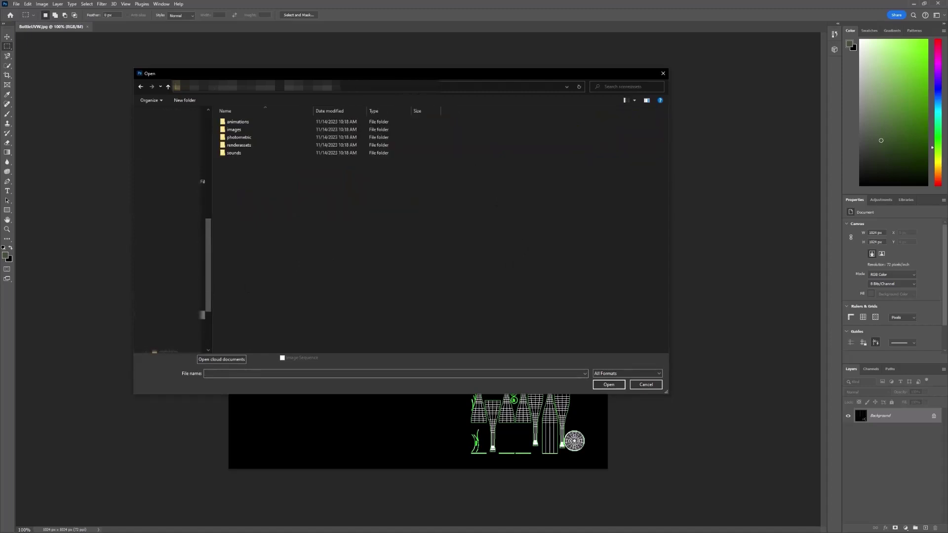
double_click(238, 130)
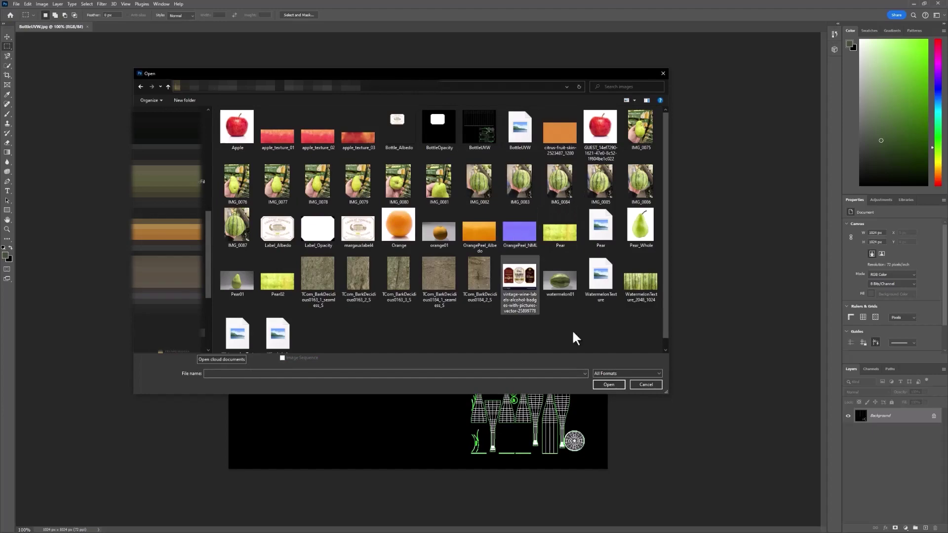
left_click(616, 383)
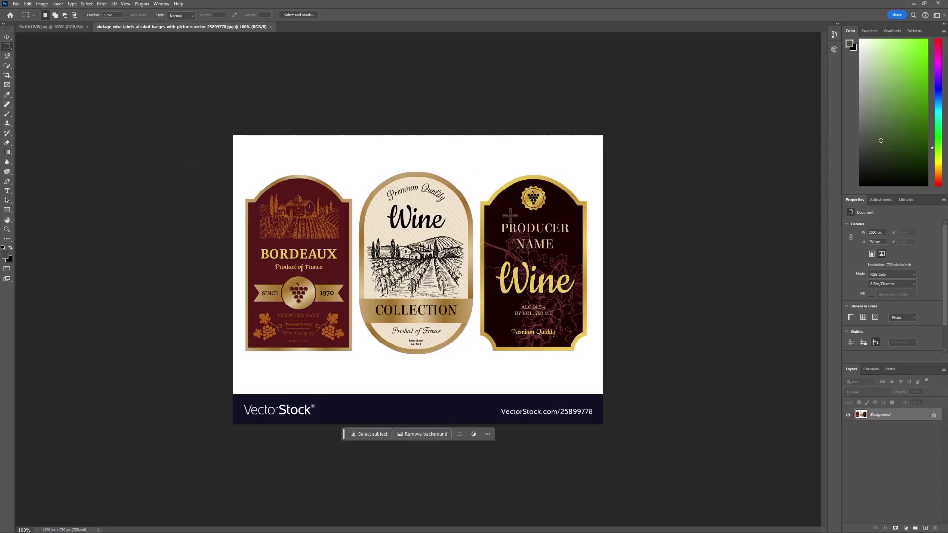
Step: Select the dark "Producer Name Wine" label with the Quick Selection tool and copy it
scroll(543, 238, "up", 5)
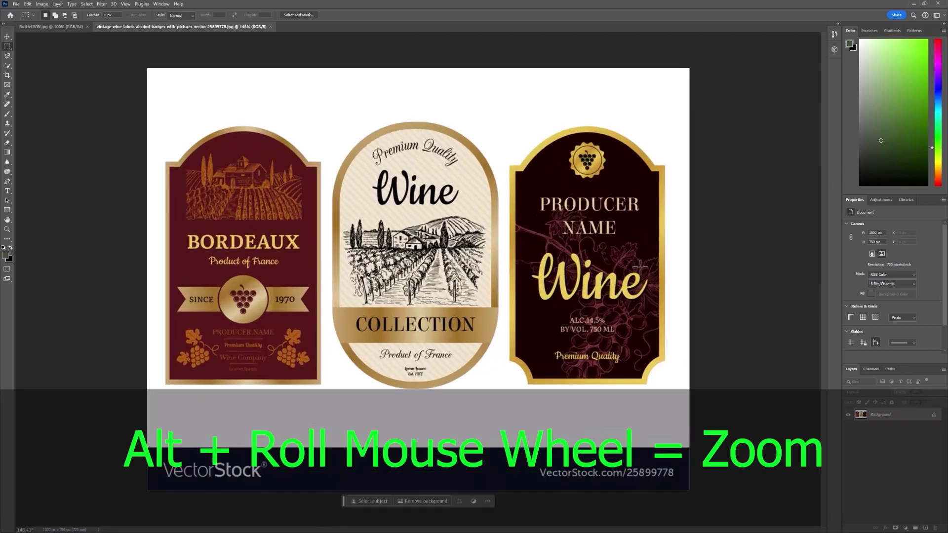
scroll(632, 267, "up", 1)
scroll(651, 253, "up", 1)
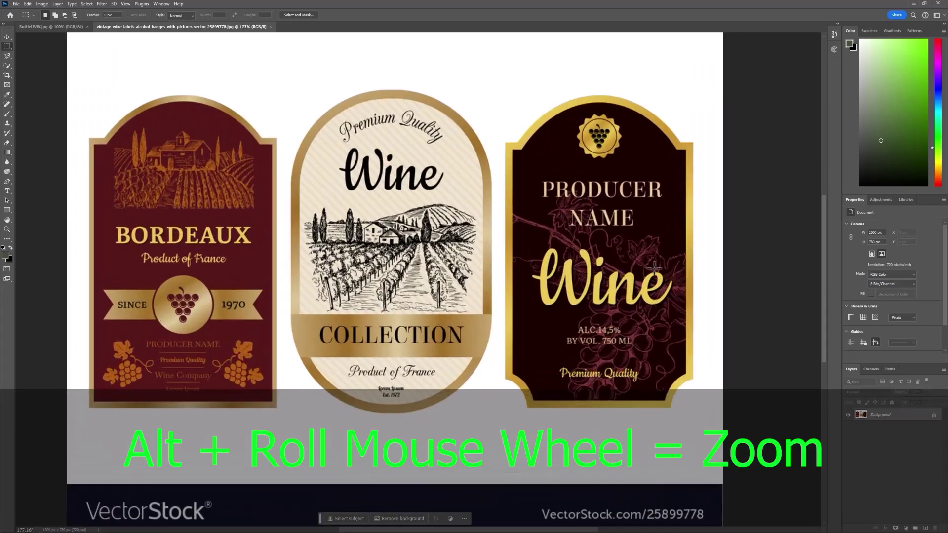
scroll(651, 252, "up", 1)
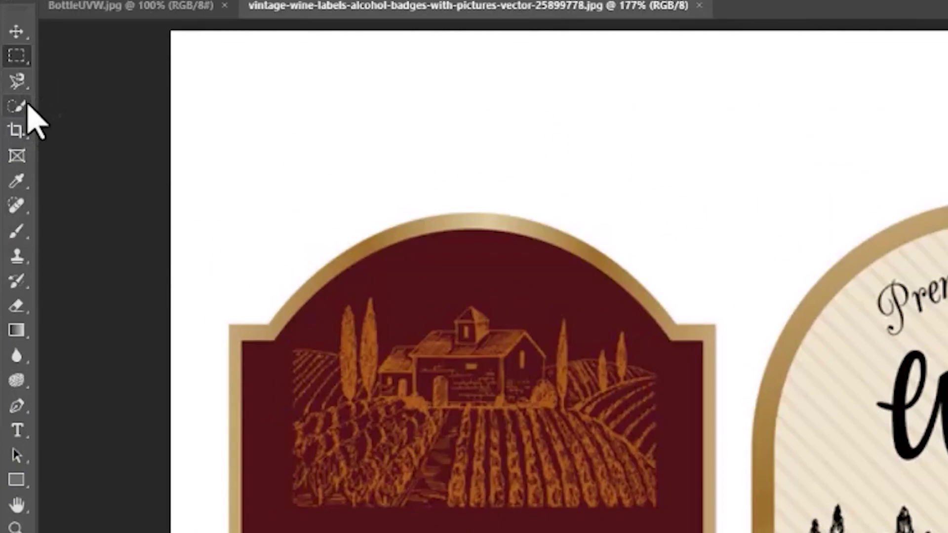
left_click(18, 106)
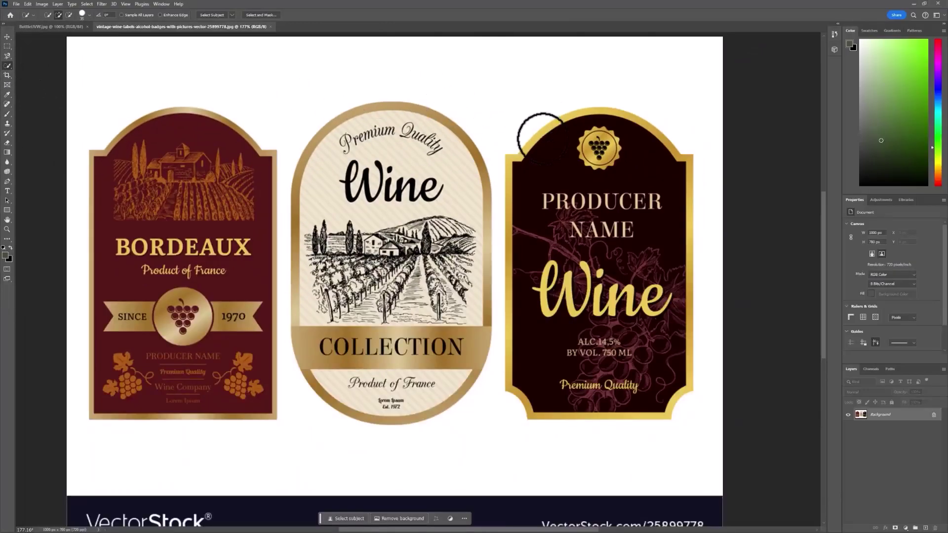
mouse_move(541, 139)
left_mouse_down()
mouse_move(620, 193)
mouse_move(636, 182)
mouse_move(602, 127)
mouse_move(573, 124)
mouse_move(611, 127)
mouse_move(652, 143)
mouse_move(680, 179)
mouse_move(675, 385)
mouse_move(655, 408)
mouse_move(554, 409)
mouse_move(535, 370)
mouse_move(547, 279)
mouse_move(572, 248)
mouse_move(599, 280)
mouse_move(597, 364)
mouse_move(583, 286)
mouse_move(613, 297)
left_mouse_up()
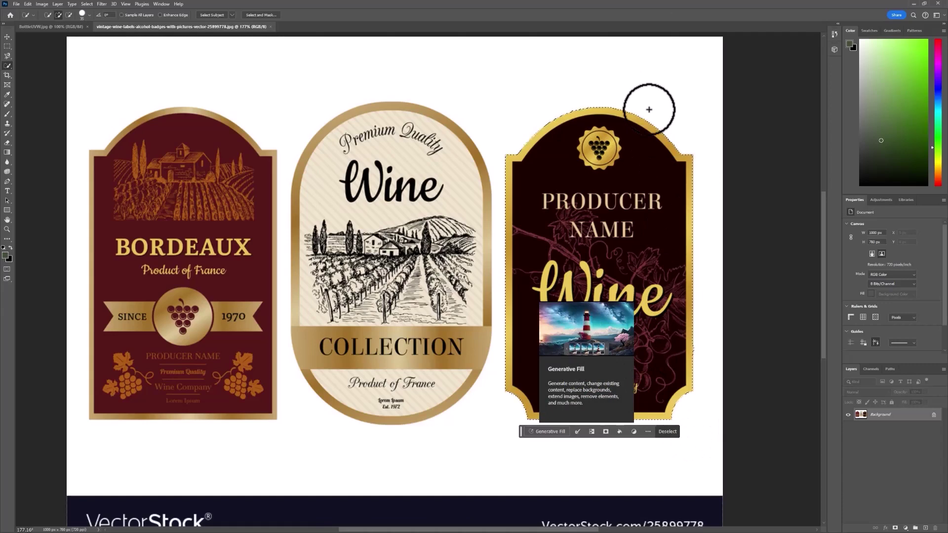
key("ctrl+c")
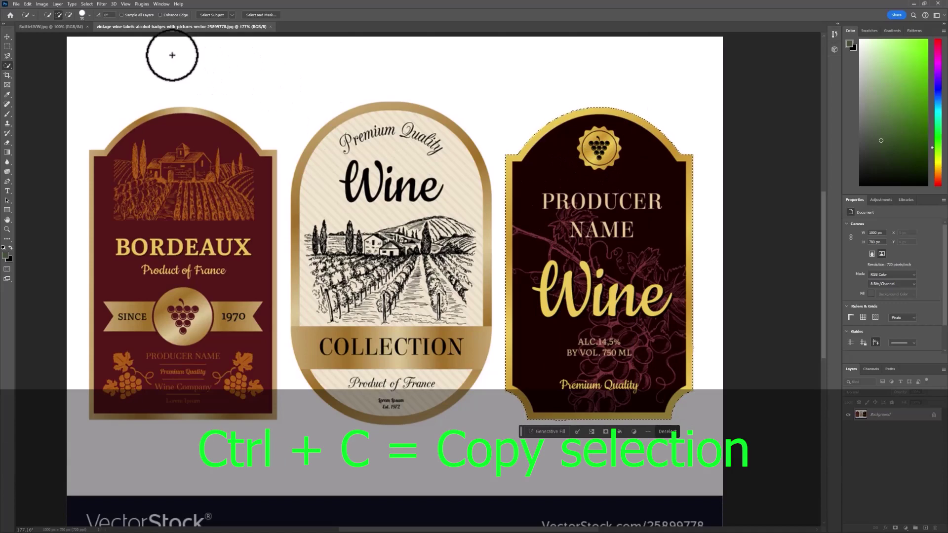
Step: Paste the label into the BottleUVW document and move it up so it sits centred inside the large striped UV rectangle
left_click(52, 27)
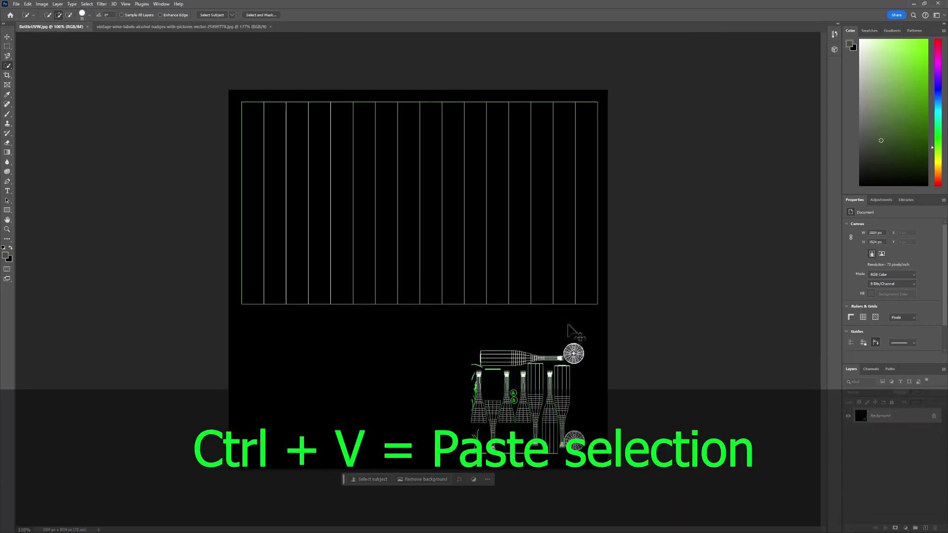
key("ctrl+v")
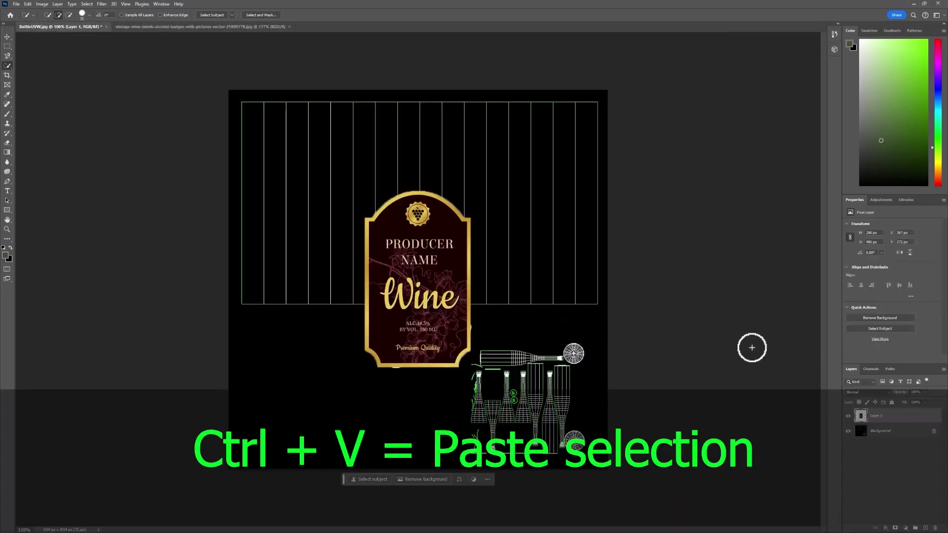
left_click(8, 37)
left_click_drag(431, 279, 427, 205)
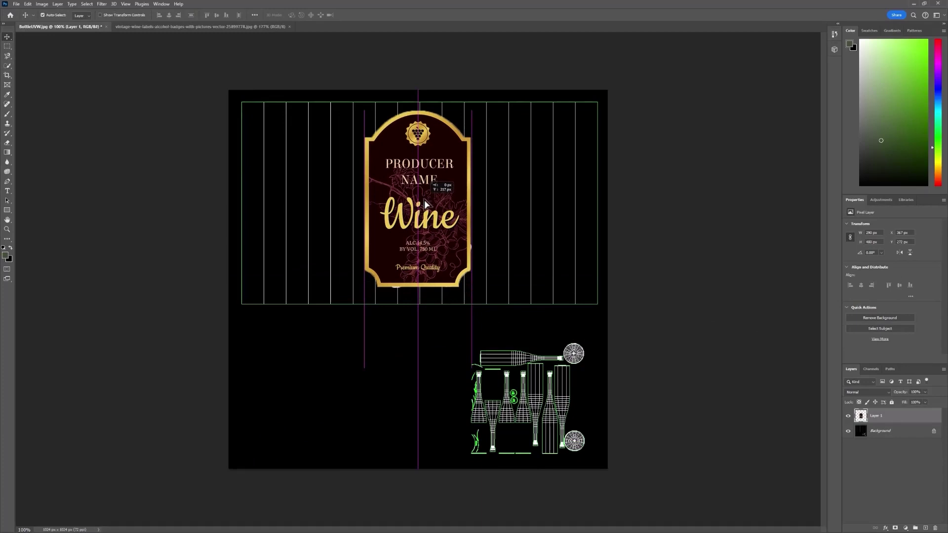
mouse_move(425, 201)
left_mouse_down()
mouse_move(354, 203)
mouse_move(426, 200)
left_mouse_up()
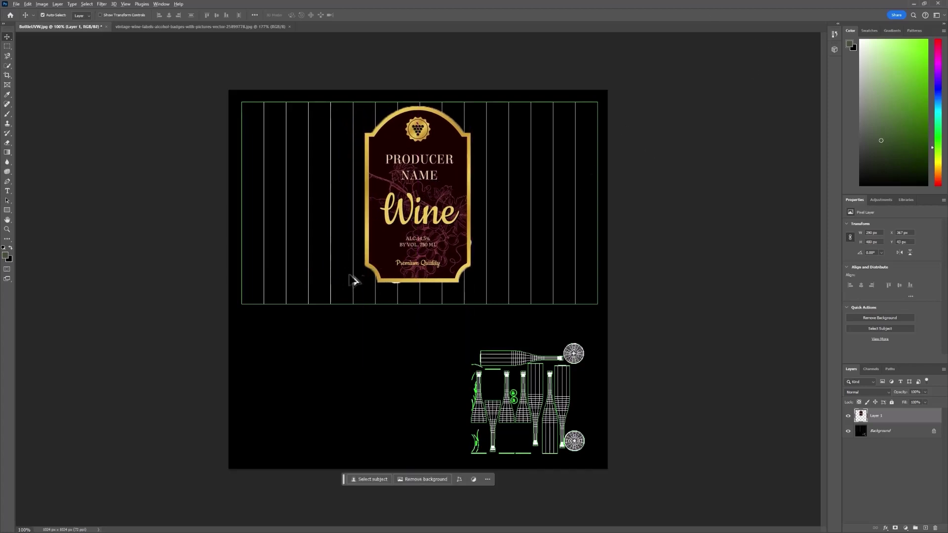
Step: Erase the leftover white fringe along the pasted label's bottom edge, right edge and lower corners
scroll(405, 295, "up", 15)
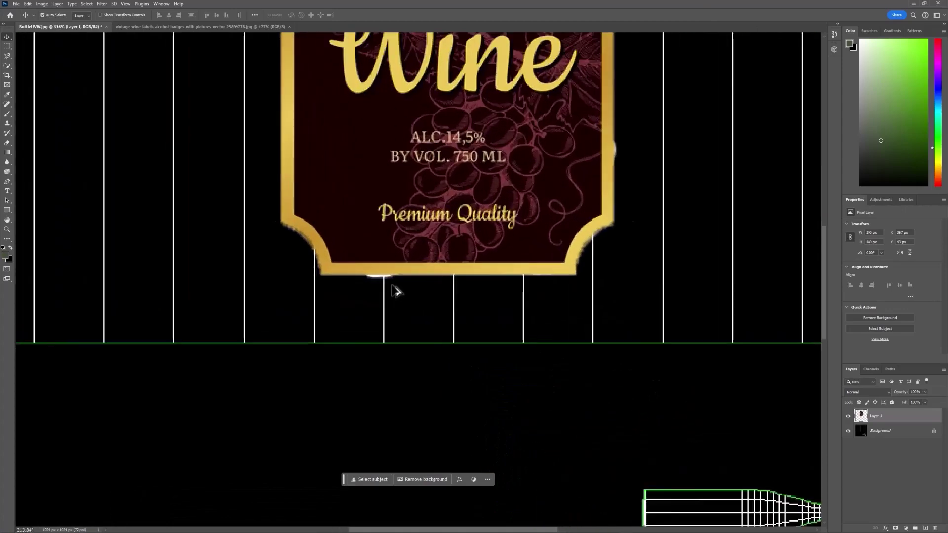
scroll(376, 287, "down", 2)
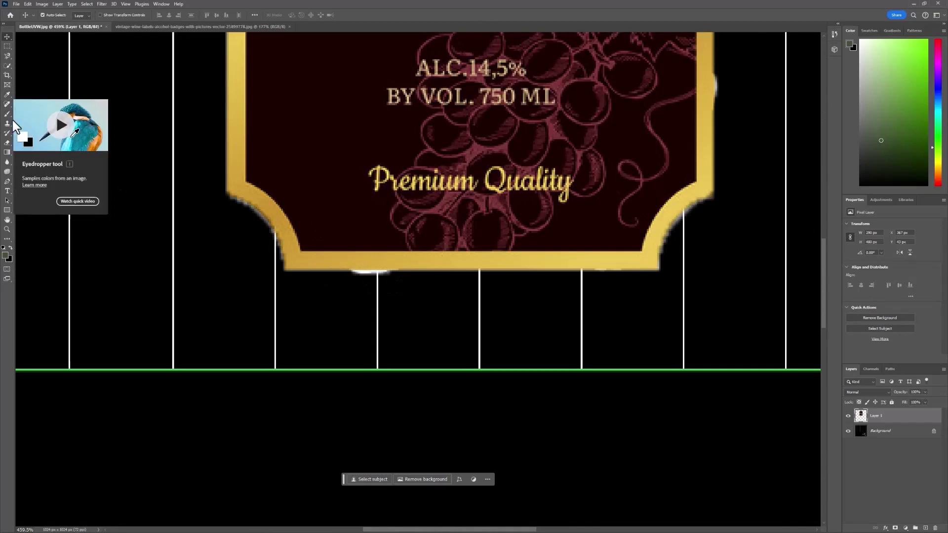
left_click(7, 142)
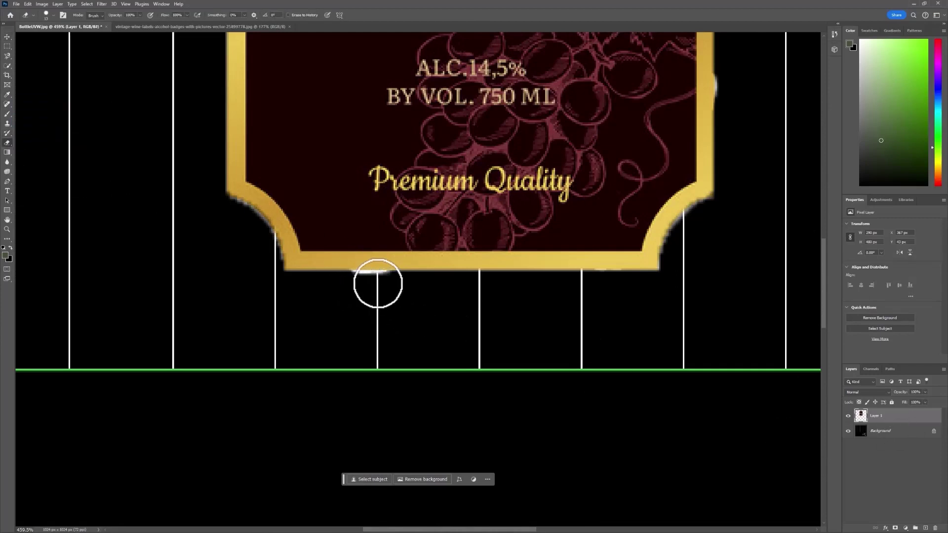
mouse_move(376, 285)
left_mouse_down()
mouse_move(351, 282)
mouse_move(379, 282)
left_mouse_up()
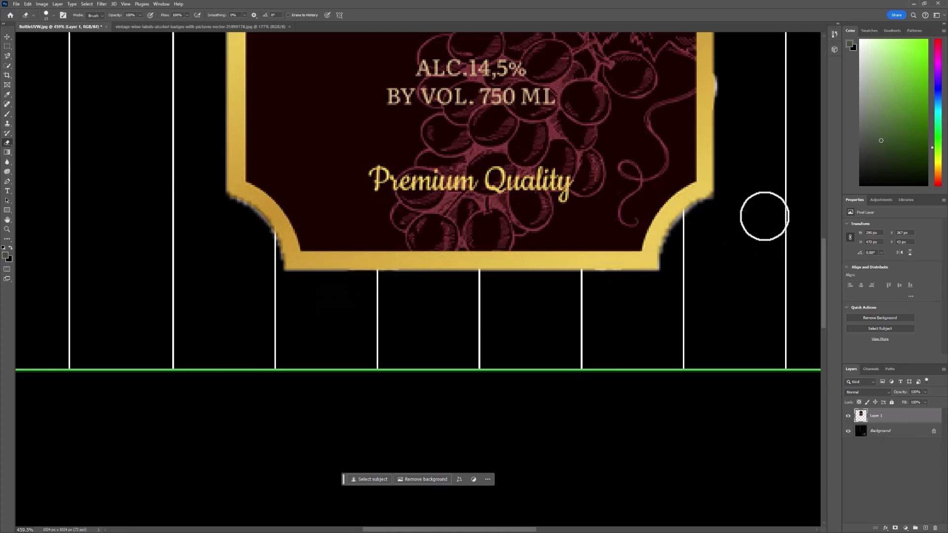
scroll(738, 213, "up", 5)
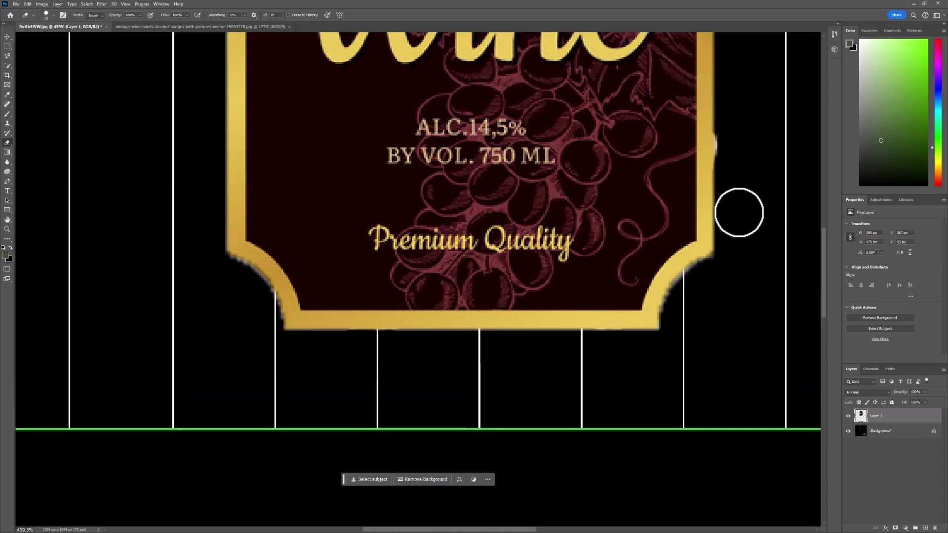
mouse_move(728, 143)
left_mouse_down()
mouse_move(728, 173)
mouse_move(726, 143)
mouse_move(740, 286)
mouse_move(706, 277)
mouse_move(717, 279)
mouse_move(689, 294)
mouse_move(674, 337)
left_mouse_up()
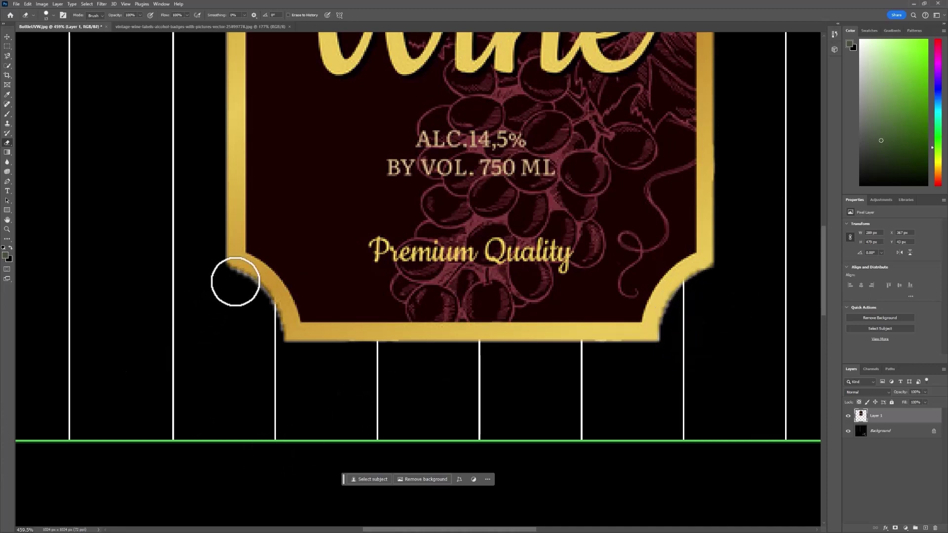
mouse_move(236, 281)
left_mouse_down()
mouse_move(261, 302)
mouse_move(245, 284)
mouse_move(218, 281)
left_mouse_up()
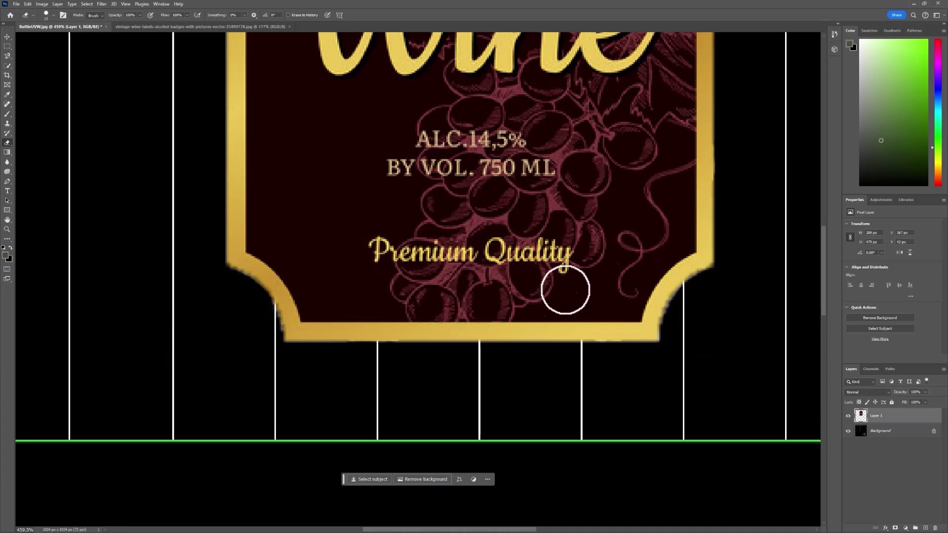
Step: Check the label's remaining edges up to its arched top and hide the Background layer with the UV wireframe
scroll(592, 247, "up", 5)
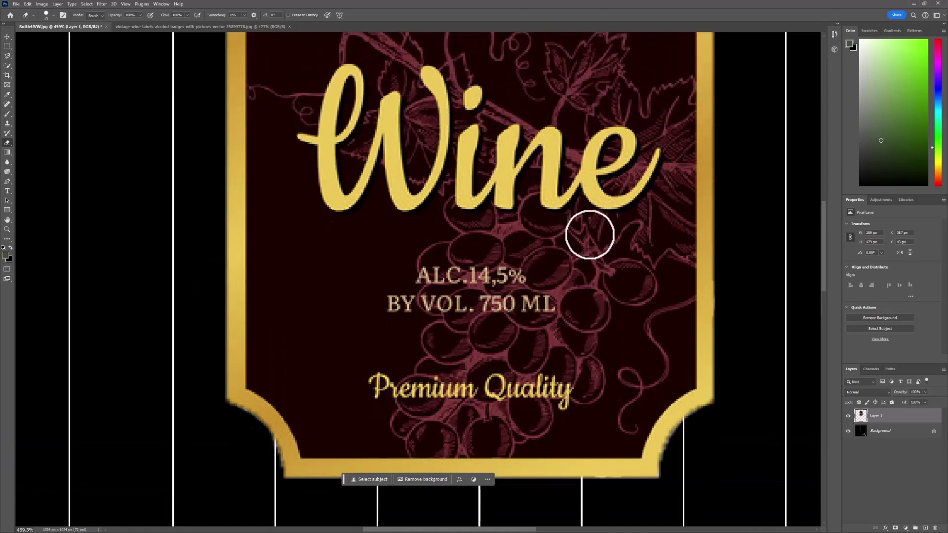
scroll(590, 235, "up", 5)
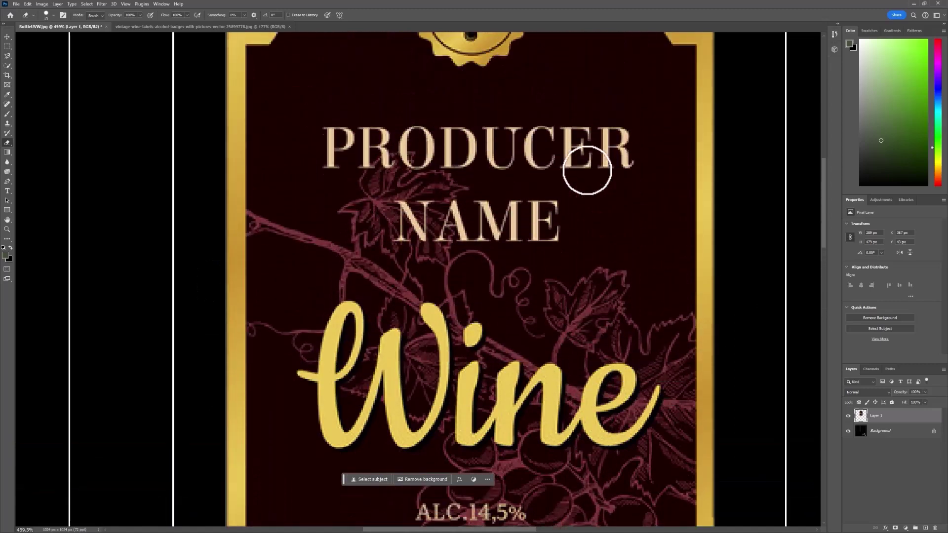
scroll(587, 171, "up", 4)
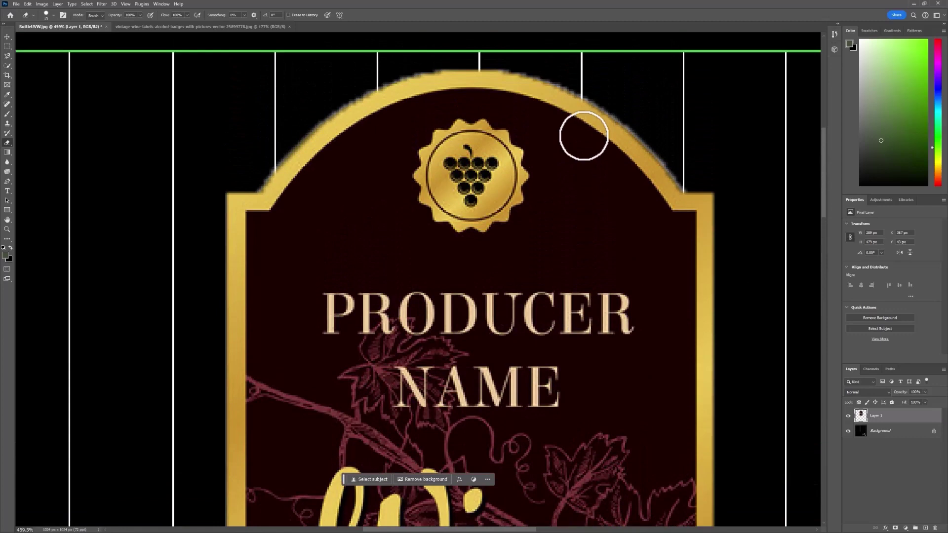
scroll(584, 136, "down", 5)
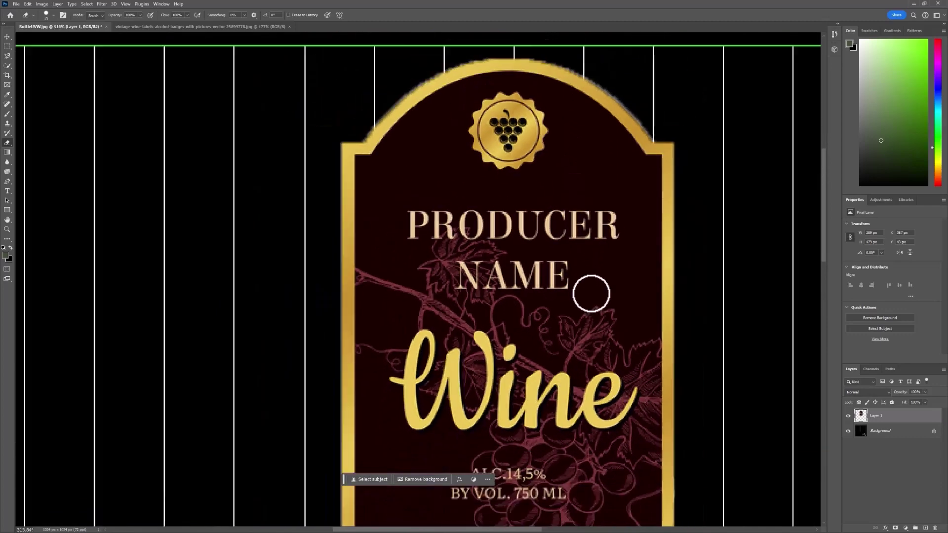
scroll(591, 293, "down", 10)
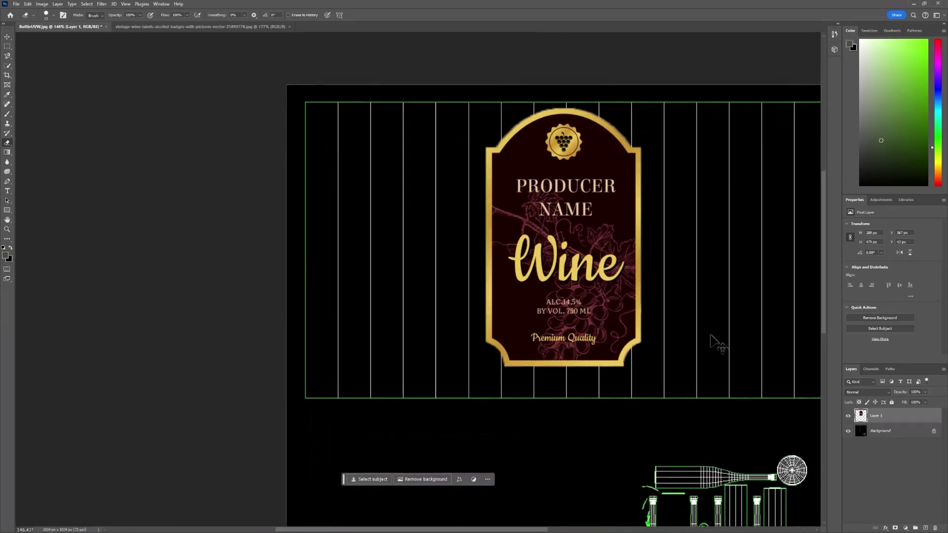
scroll(711, 335, "right", 5)
scroll(570, 336, "down", 3)
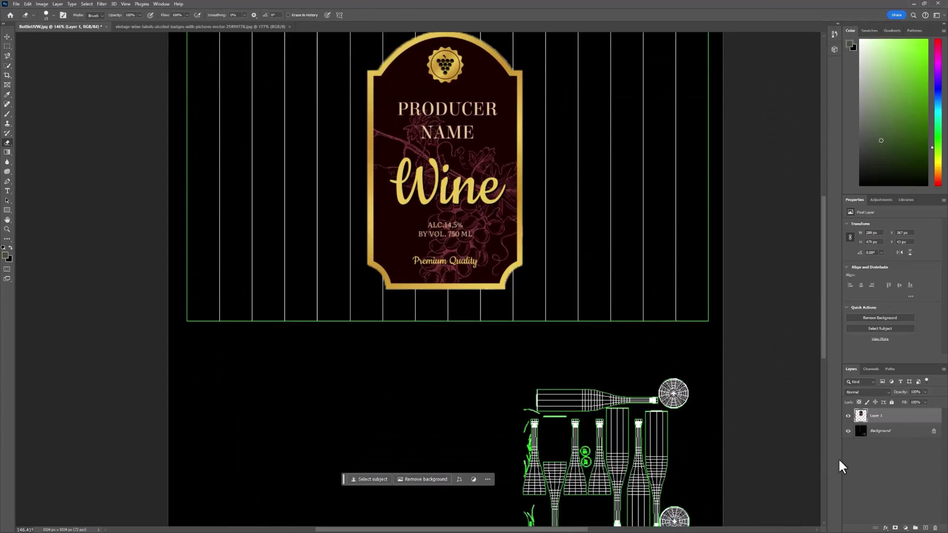
left_click(848, 432)
scroll(427, 240, "down", 2)
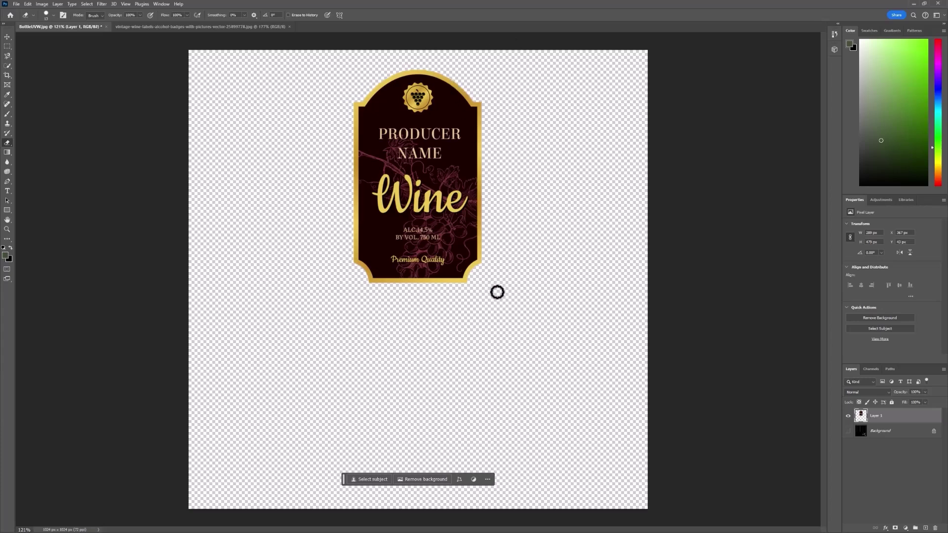
Step: Export the label document with Export As in PNG format, keeping transparency and the full 1024 x 1024 px size
left_click(16, 2)
mouse_move(52, 134)
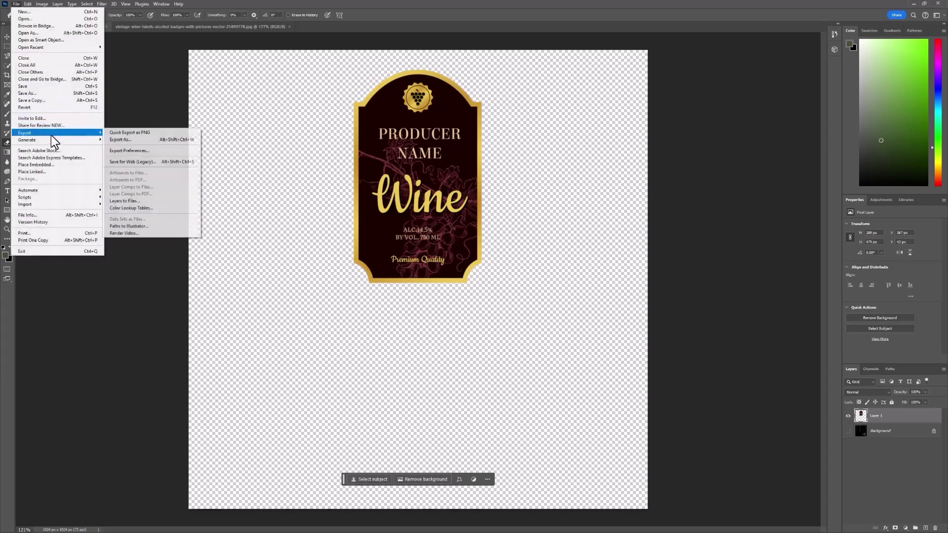
left_click(126, 140)
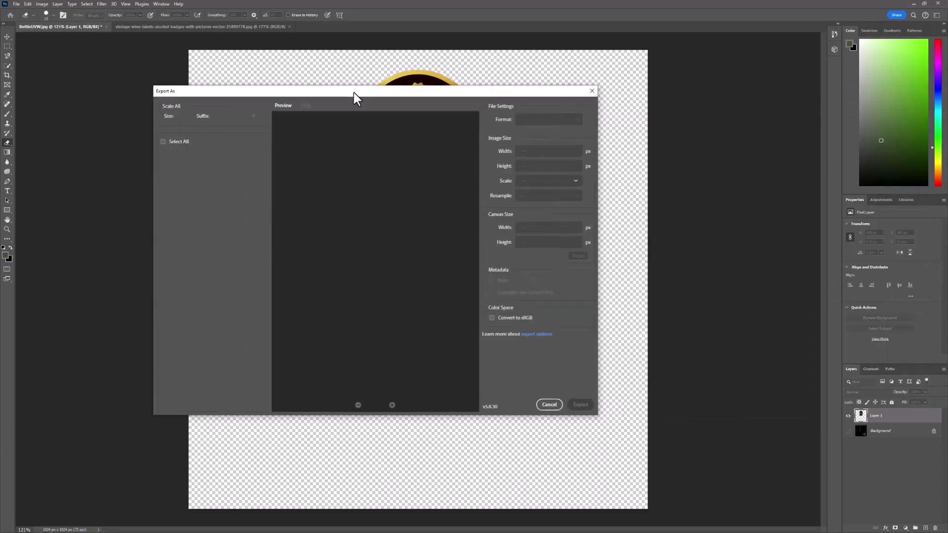
left_click_drag(353, 93, 416, 91)
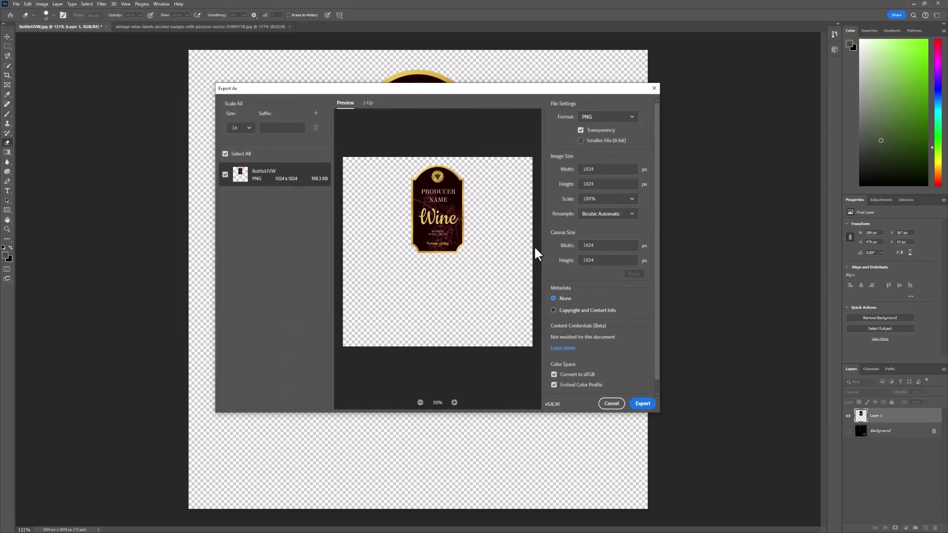
left_click(644, 408)
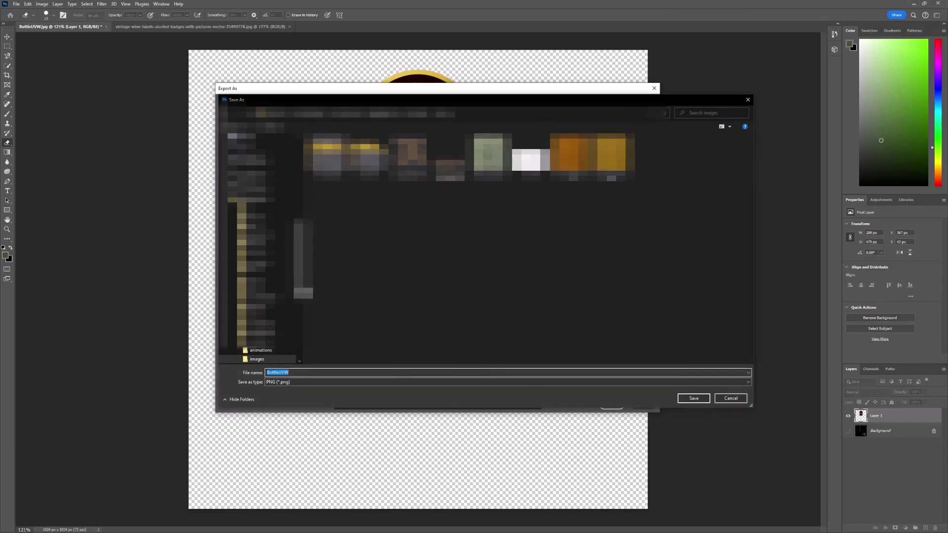
Step: Browse to the project's sceneassets folder and open its images subfolder as the destination for the exported PNG
scroll(261, 247, "down", 3)
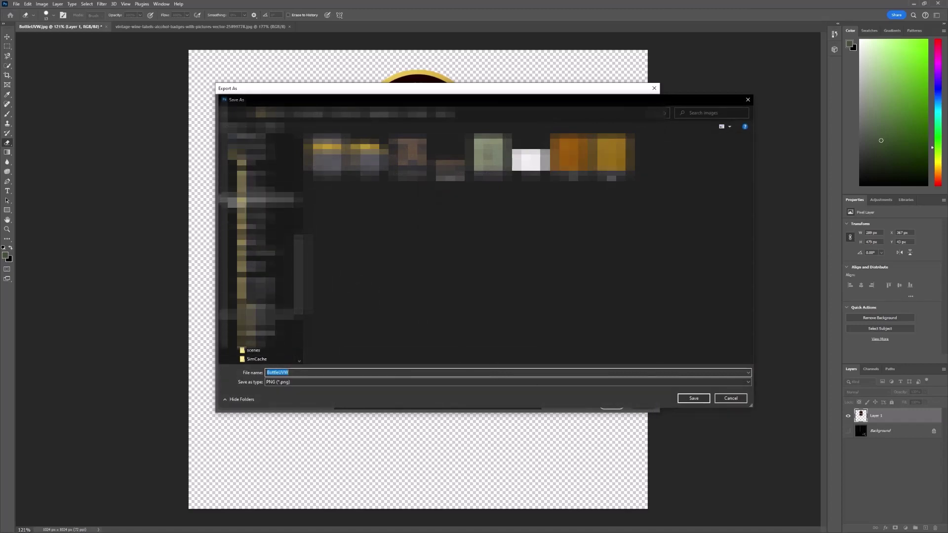
left_click(226, 198)
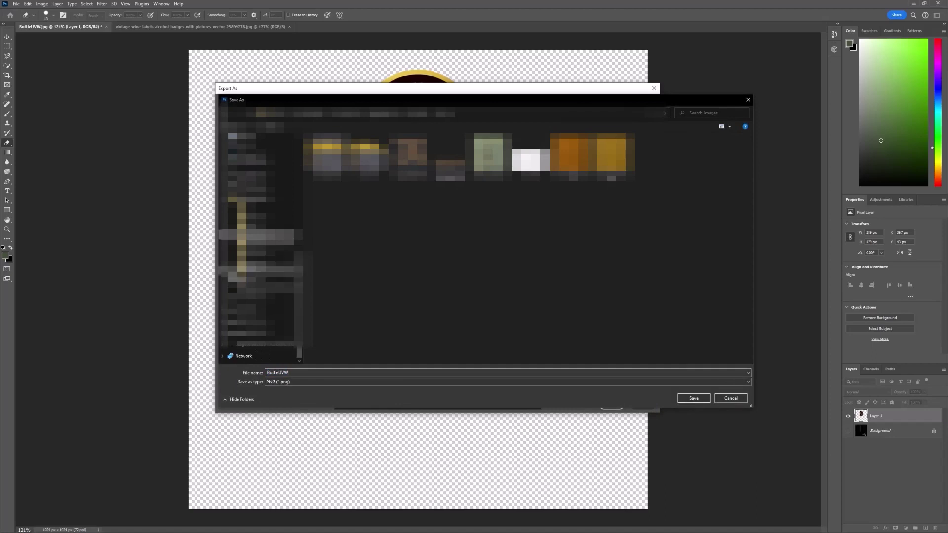
left_click(227, 281)
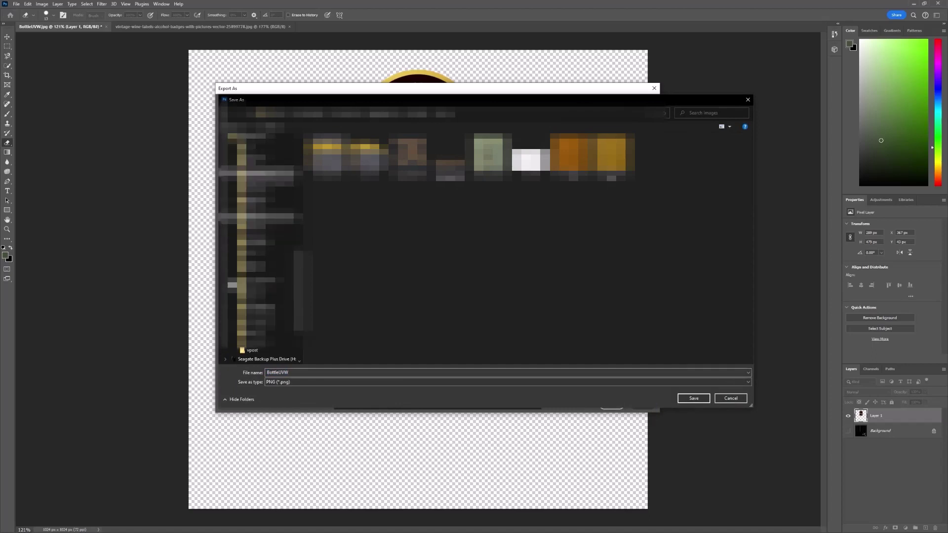
left_click(266, 325)
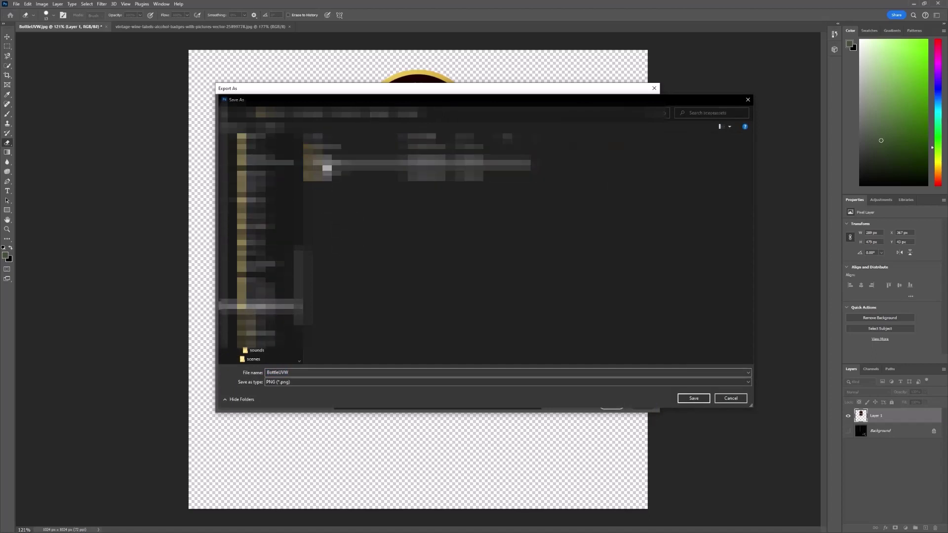
left_click(324, 157)
double_click(325, 158)
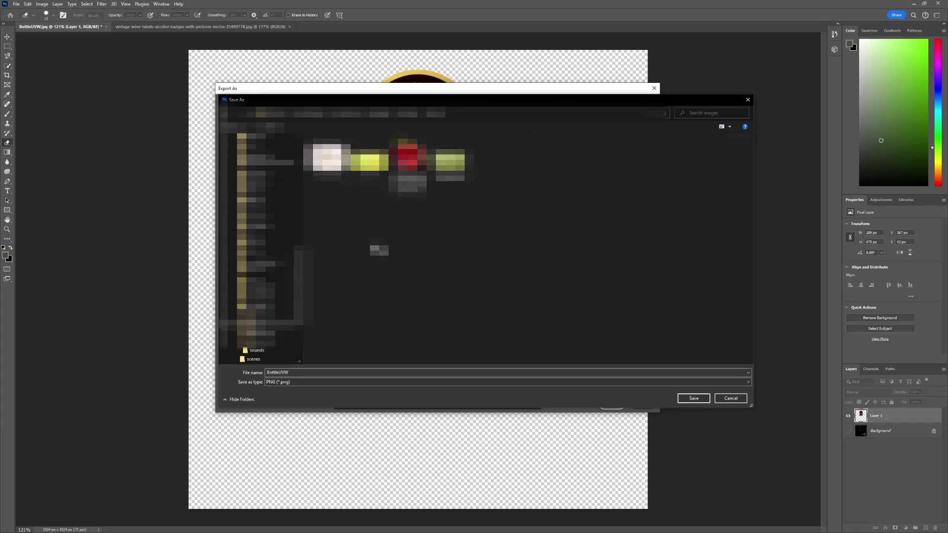
Step: Name the exported file Label and save it as a PNG in the chosen images folder
left_click_drag(303, 376, 235, 376)
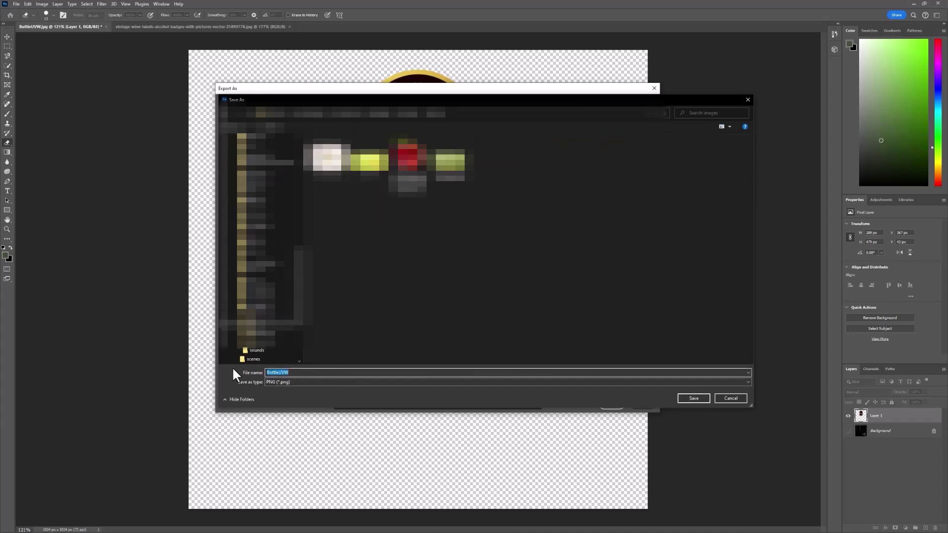
type("Label")
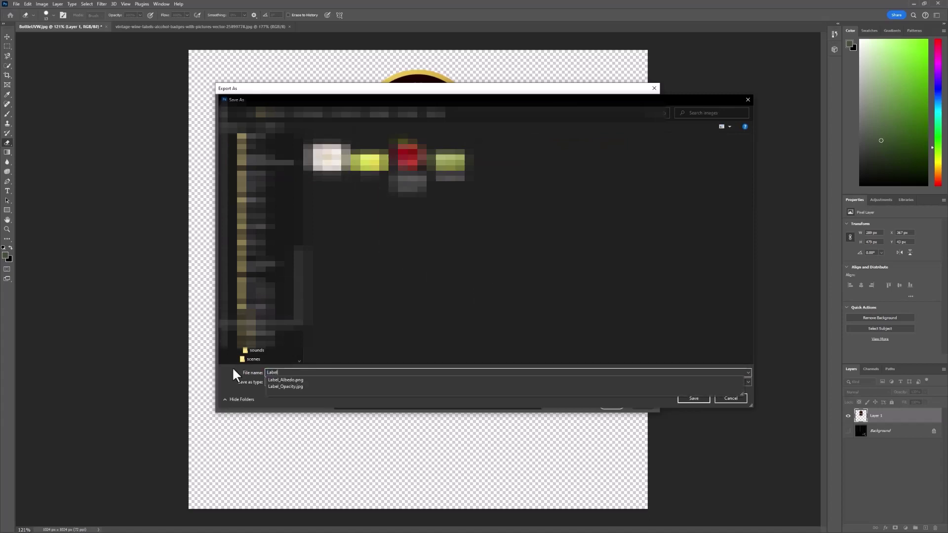
left_click(656, 404)
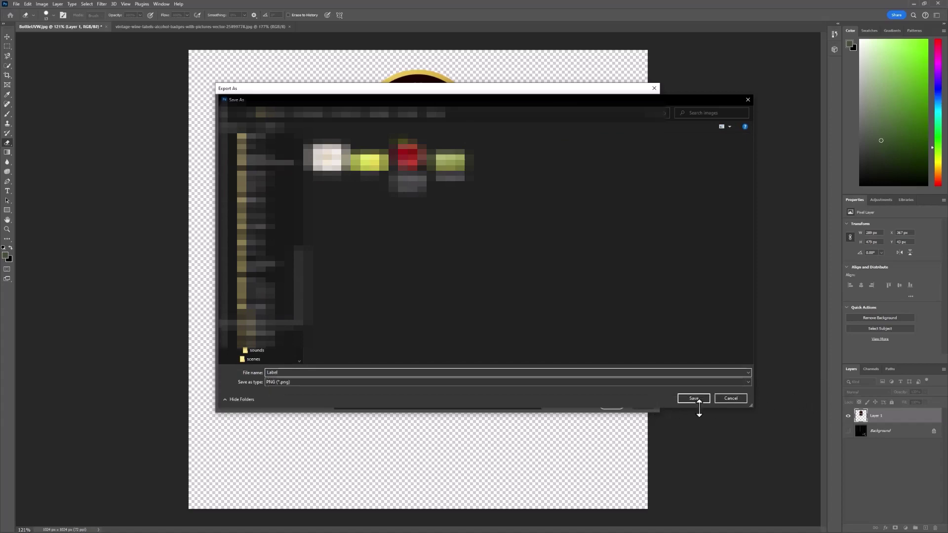
left_click(694, 398)
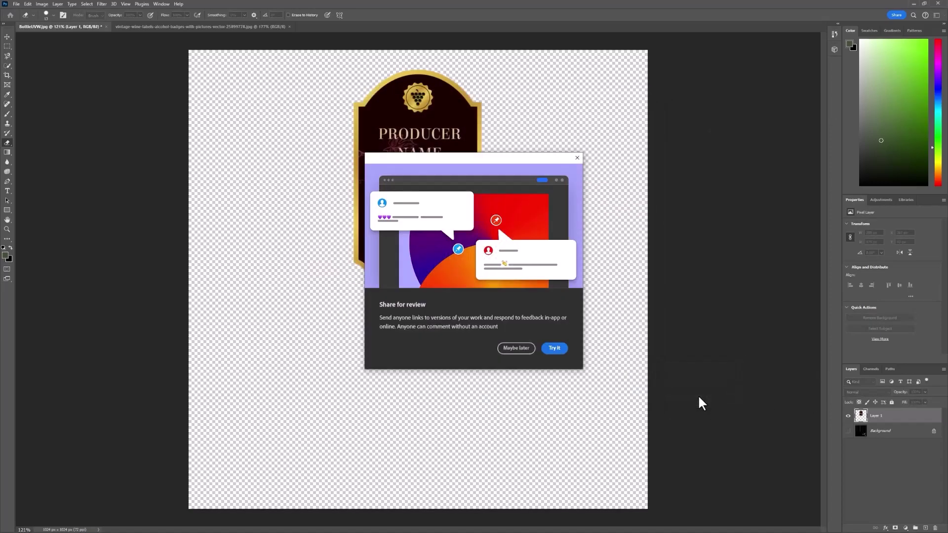